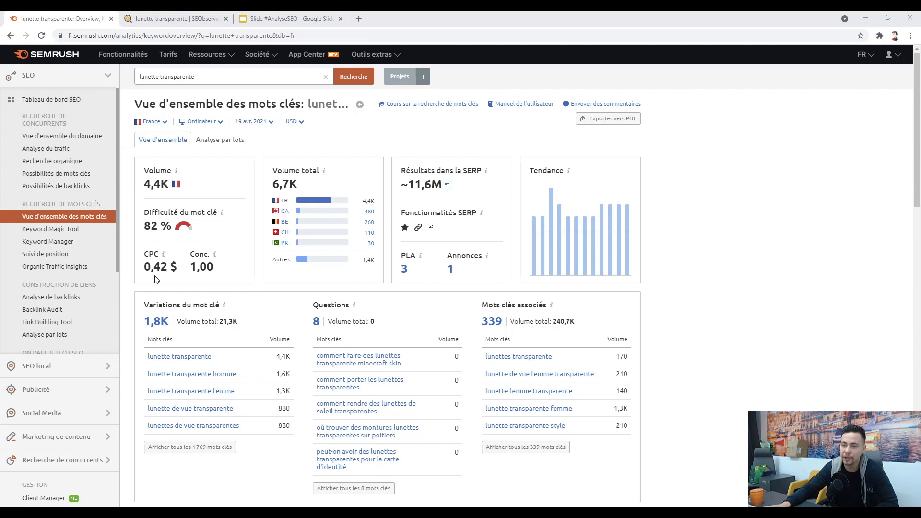
- Open the full list of keyword variations for "lunette transparente" and look through the keywords
{"action": "left_click_drag", "start_coordinate": [233, 272], "coordinate": [144, 212]}
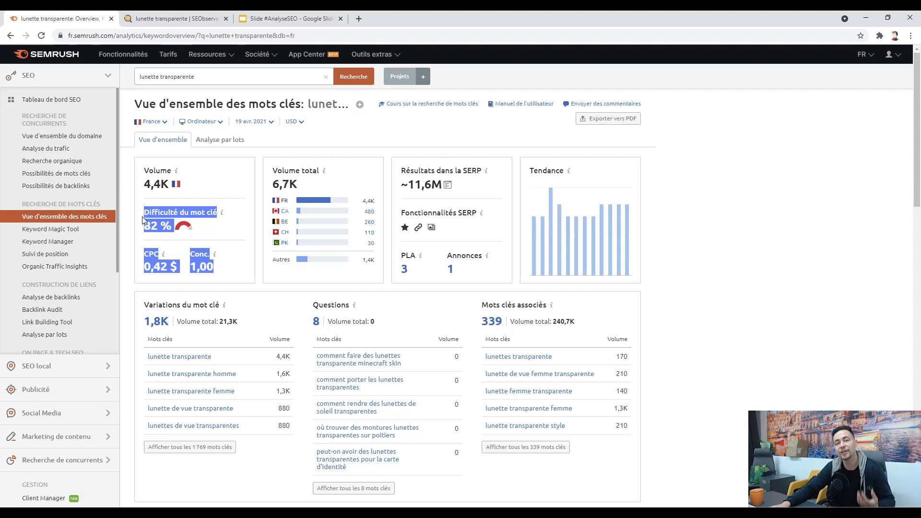
{"action": "left_click", "coordinate": [142, 212]}
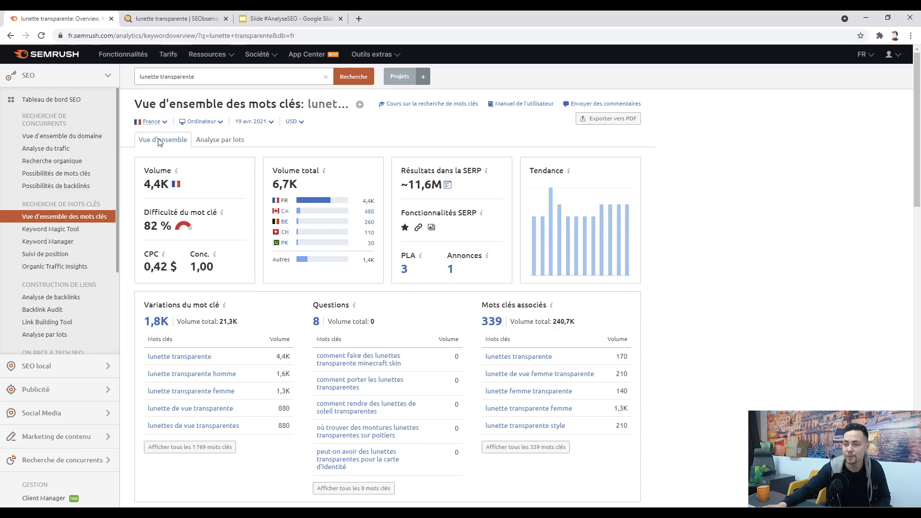
{"action": "scroll", "coordinate": [240, 265], "scroll_direction": "down", "scroll_amount": 2}
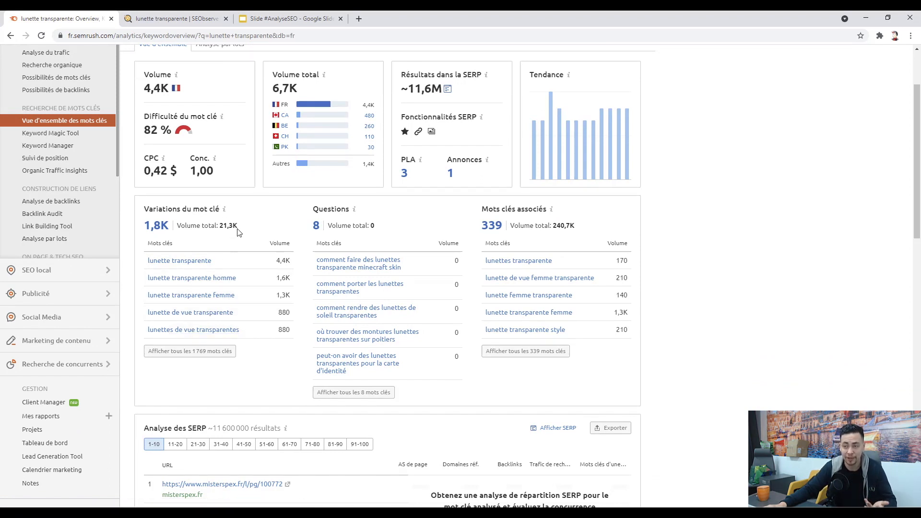
{"action": "left_click", "coordinate": [219, 351]}
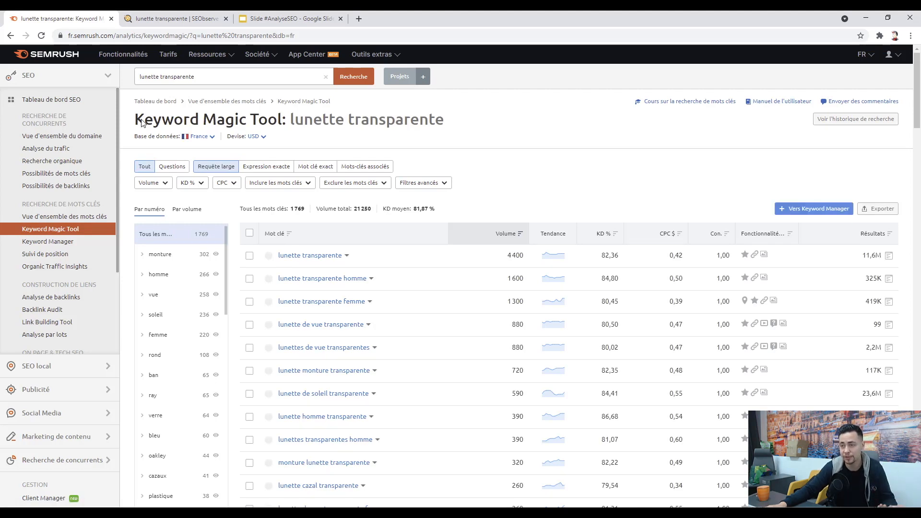
{"action": "scroll", "coordinate": [363, 274], "scroll_direction": "down", "scroll_amount": 4}
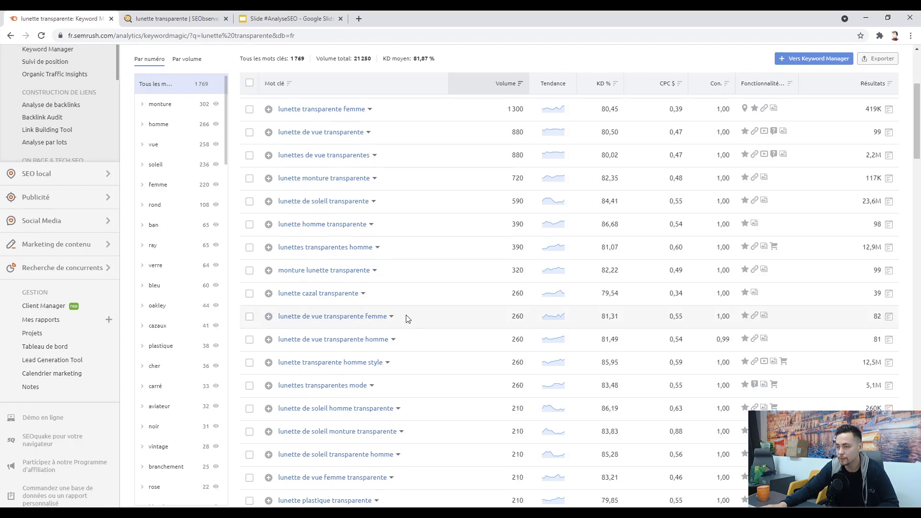
{"action": "scroll", "coordinate": [408, 316], "scroll_direction": "down", "scroll_amount": 5}
{"action": "scroll", "coordinate": [411, 302], "scroll_direction": "up", "scroll_amount": 10}
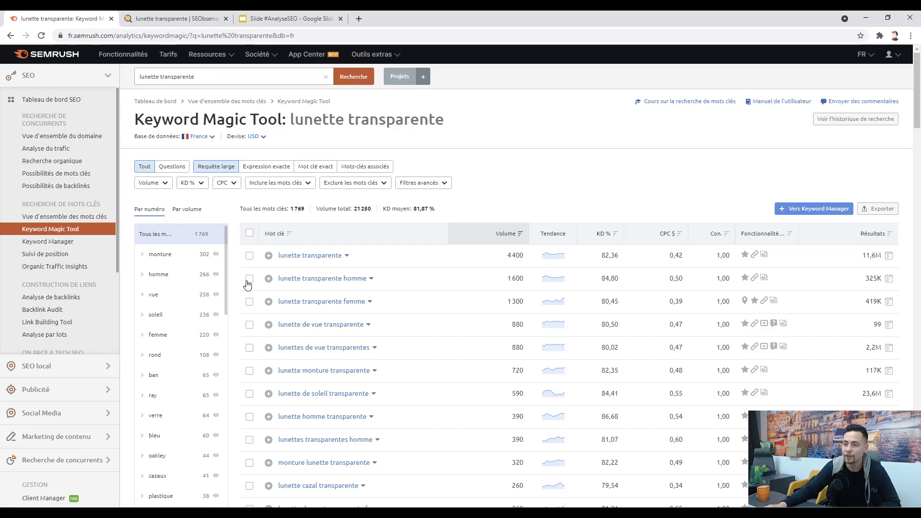
- Open the keyword overview for "lunette transparente" and examine the ten top-ranking URLs in its SERP analysis
{"action": "left_click", "coordinate": [309, 259]}
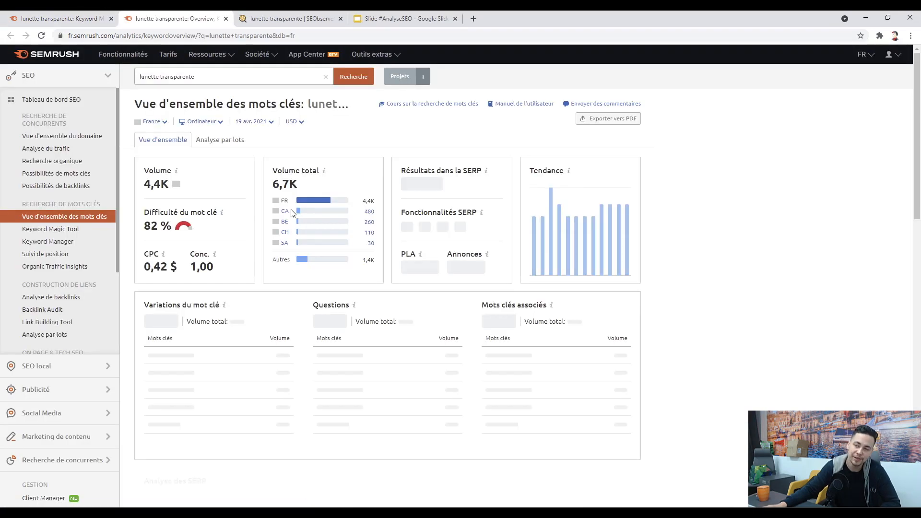
{"action": "scroll", "coordinate": [258, 262], "scroll_direction": "down", "scroll_amount": 1}
{"action": "scroll", "coordinate": [257, 261], "scroll_direction": "down", "scroll_amount": 7}
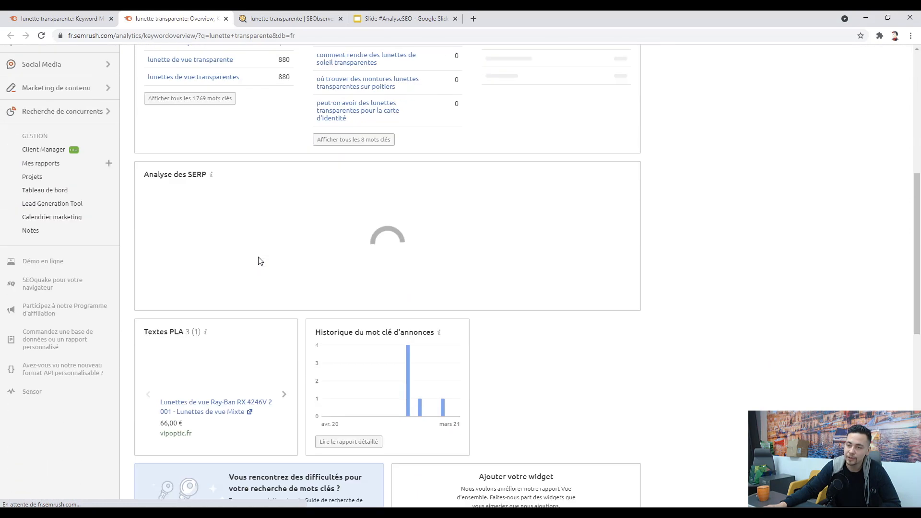
{"action": "scroll", "coordinate": [250, 163], "scroll_direction": "down", "scroll_amount": 2}
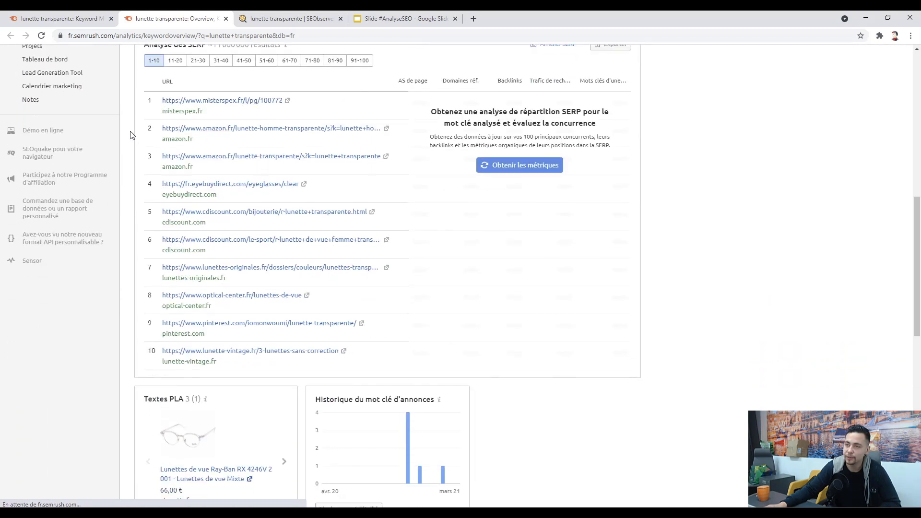
{"action": "left_click_drag", "start_coordinate": [147, 94], "coordinate": [428, 369]}
{"action": "left_click", "coordinate": [428, 369]}
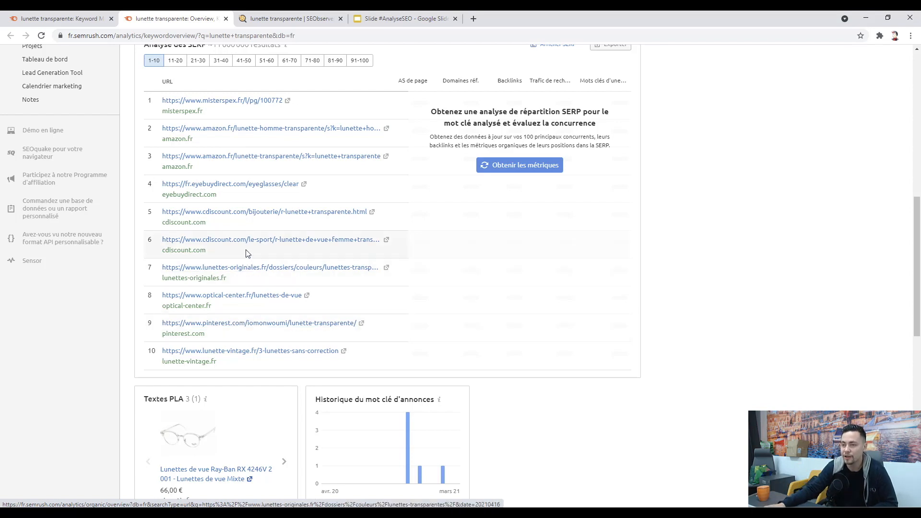
- Open the ranking fr.eyebuydirect.com/eyeglasses/clear page in a separate tab and dismiss its welcome discount offer
{"action": "left_click", "coordinate": [304, 185]}
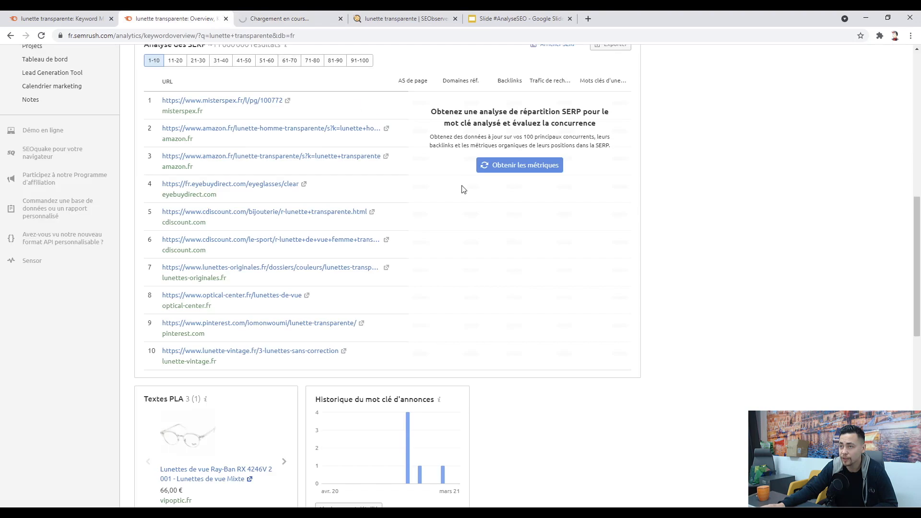
{"action": "left_click", "coordinate": [315, 15]}
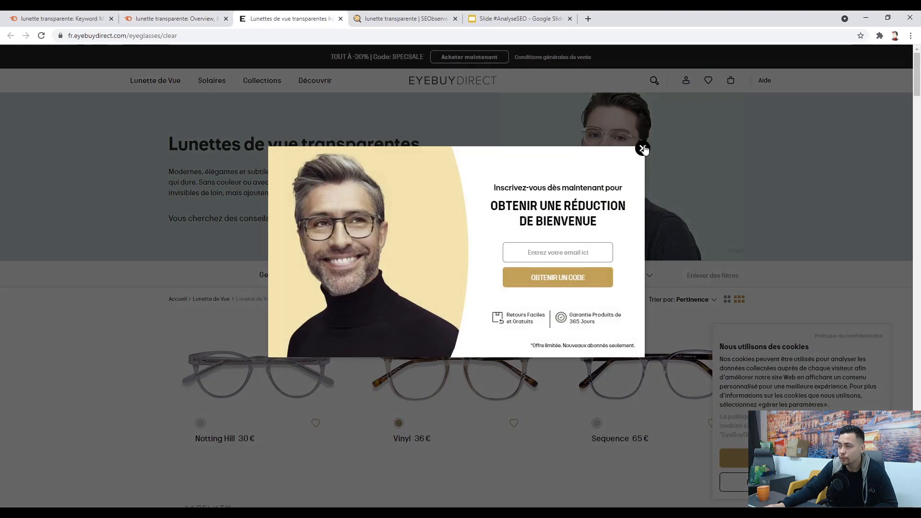
{"action": "left_click", "coordinate": [643, 147]}
- Review the eyebuydirect page's intro, product listing and closing text, and close its tab
{"action": "left_click_drag", "start_coordinate": [349, 200], "coordinate": [168, 139]}
{"action": "scroll", "coordinate": [214, 200], "scroll_direction": "down", "scroll_amount": 15}
{"action": "scroll", "coordinate": [302, 225], "scroll_direction": "down", "scroll_amount": 20}
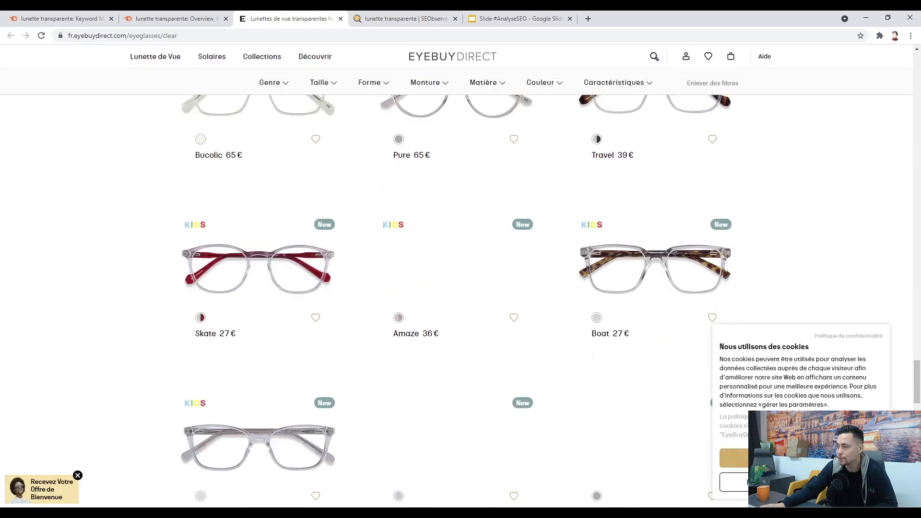
{"action": "scroll", "coordinate": [794, 339], "scroll_direction": "down", "scroll_amount": 15}
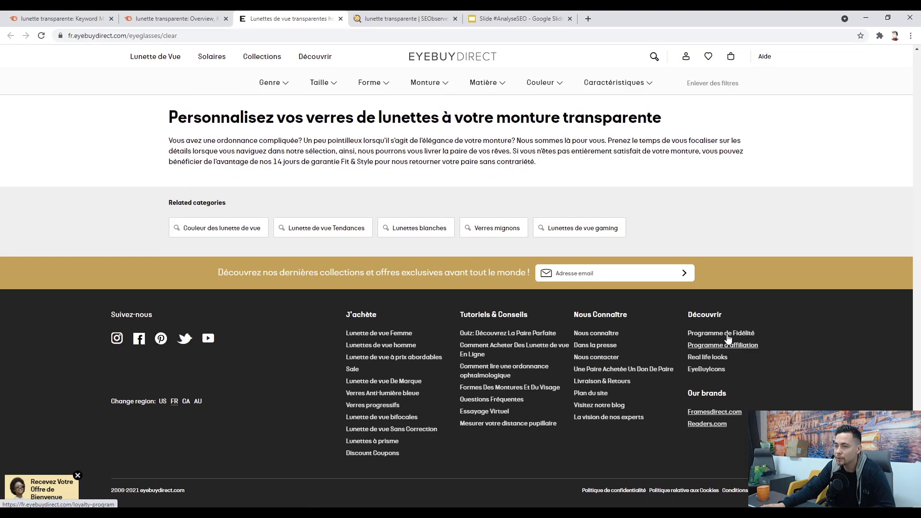
{"action": "scroll", "coordinate": [503, 195], "scroll_direction": "up", "scroll_amount": 4}
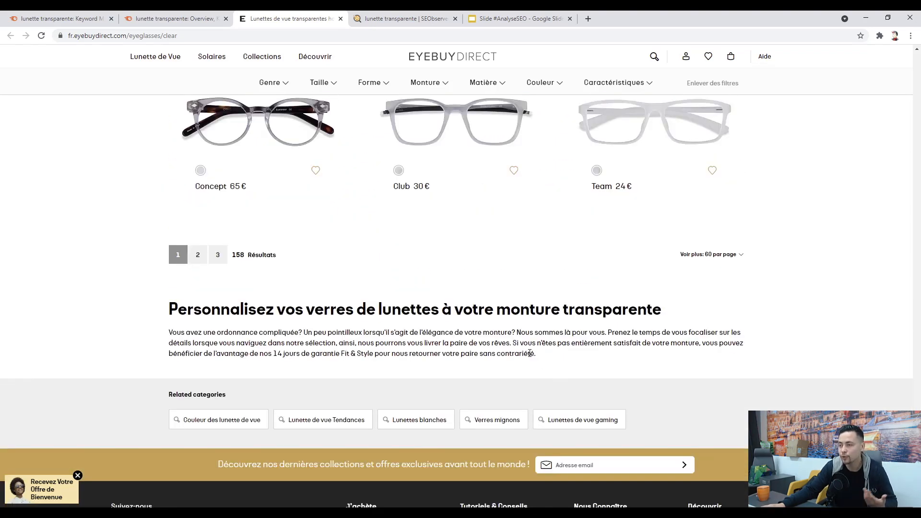
{"action": "left_click", "coordinate": [341, 19]}
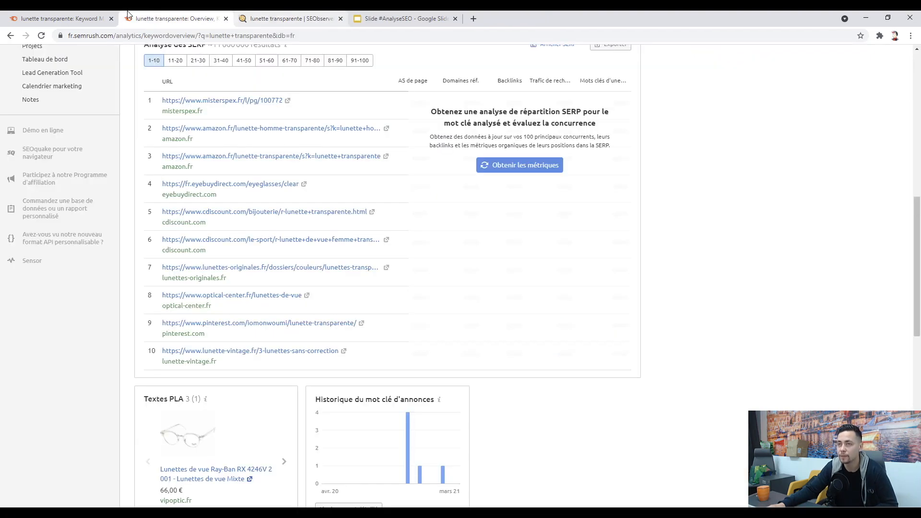
- Open the first-ranked misterspex.fr page, examine its content down to the end, and return to the SERP analysis
{"action": "left_click", "coordinate": [289, 101]}
{"action": "scroll", "coordinate": [350, 130], "scroll_direction": "down", "scroll_amount": 15}
{"action": "scroll", "coordinate": [355, 133], "scroll_direction": "down", "scroll_amount": 20}
{"action": "left_click_drag", "start_coordinate": [560, 240], "coordinate": [339, 237]}
{"action": "left_click", "coordinate": [340, 239]}
{"action": "left_click", "coordinate": [171, 18]}
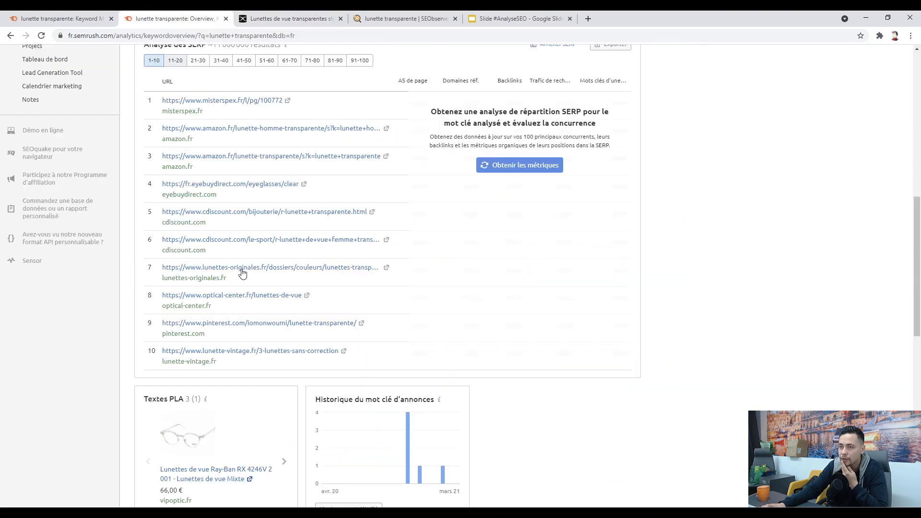
- Open the ranking lunettes-originales.fr page, examine its article text and main heading, and close it
{"action": "left_click", "coordinate": [388, 269]}
{"action": "scroll", "coordinate": [367, 136], "scroll_direction": "down", "scroll_amount": 10}
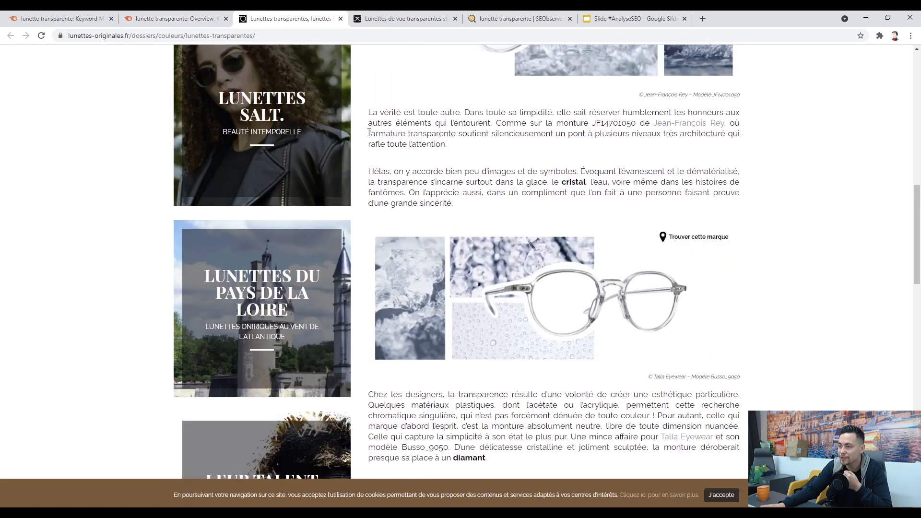
{"action": "scroll", "coordinate": [369, 133], "scroll_direction": "down", "scroll_amount": 20}
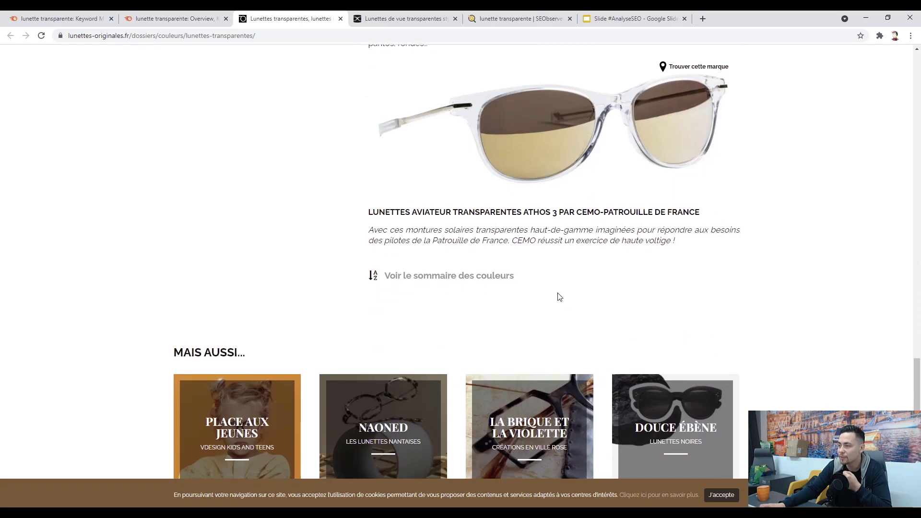
{"action": "scroll", "coordinate": [491, 241], "scroll_direction": "up", "scroll_amount": 9}
{"action": "left_click_drag", "start_coordinate": [543, 286], "coordinate": [362, 179]}
{"action": "scroll", "coordinate": [488, 187], "scroll_direction": "up", "scroll_amount": 17}
{"action": "scroll", "coordinate": [480, 201], "scroll_direction": "up", "scroll_amount": 4}
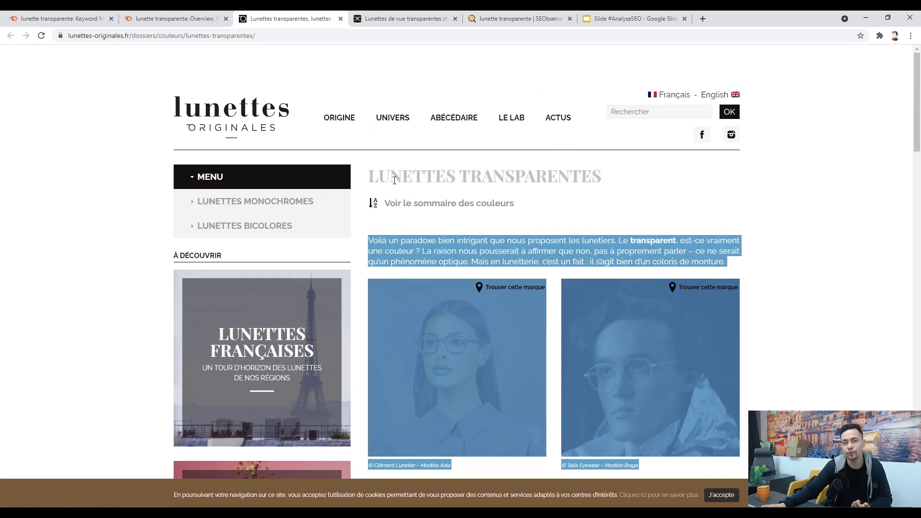
{"action": "left_click_drag", "start_coordinate": [608, 182], "coordinate": [369, 177]}
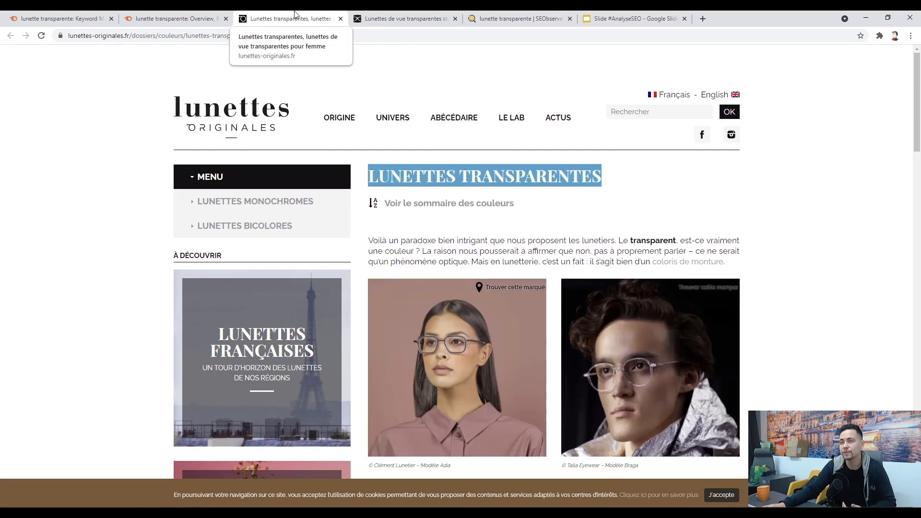
{"action": "left_click", "coordinate": [341, 19]}
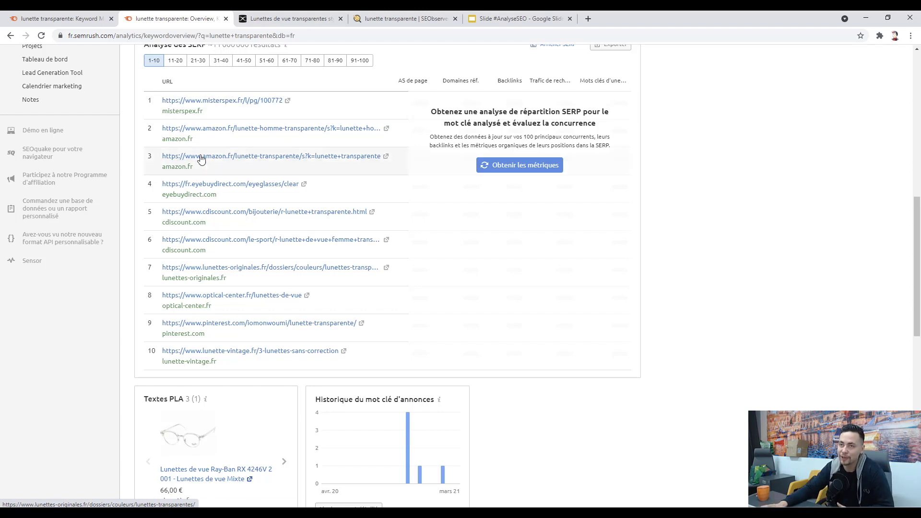
- Switch to SEObserver's Keyword Competition Checker for "lunette transparente" and place its tab right after the Semrush tabs
{"action": "scroll", "coordinate": [230, 104], "scroll_direction": "up", "scroll_amount": 10}
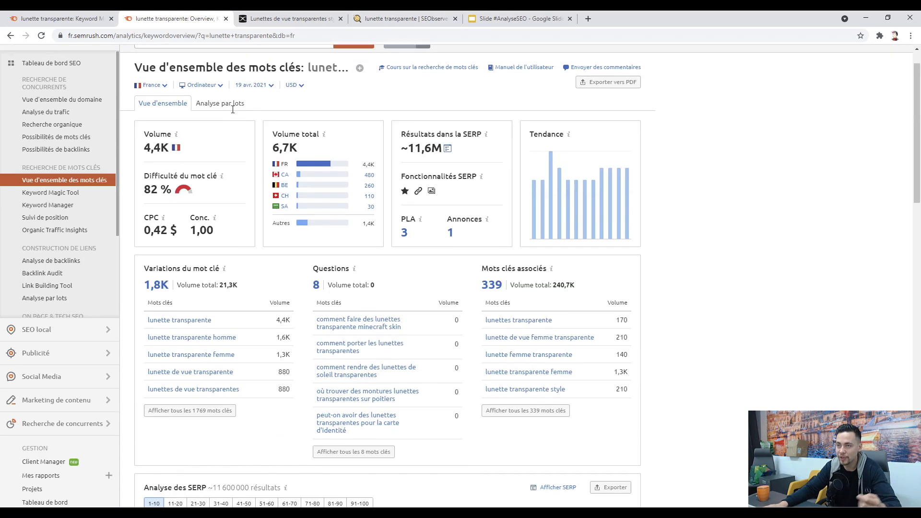
{"action": "left_click", "coordinate": [288, 77]}
{"action": "left_click_drag", "start_coordinate": [403, 18], "coordinate": [288, 19]}
{"action": "left_click", "coordinate": [190, 101]}
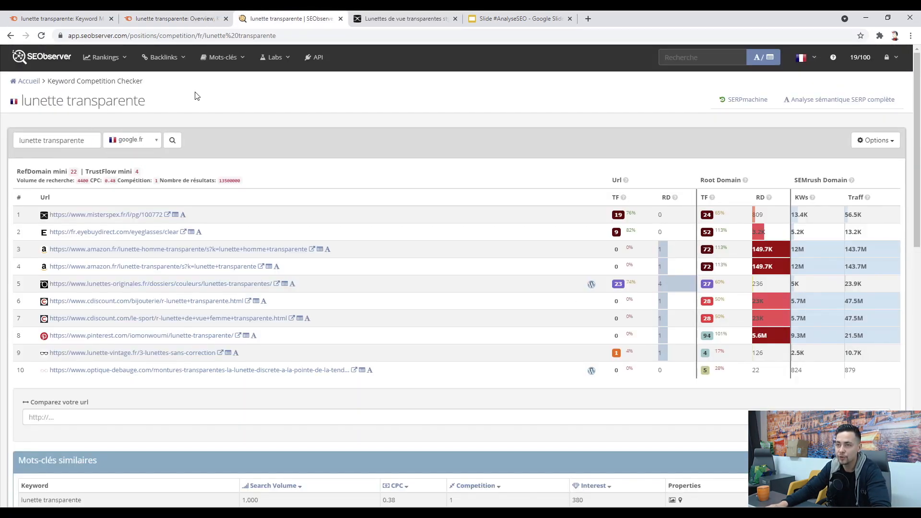
{"action": "left_click", "coordinate": [217, 66]}
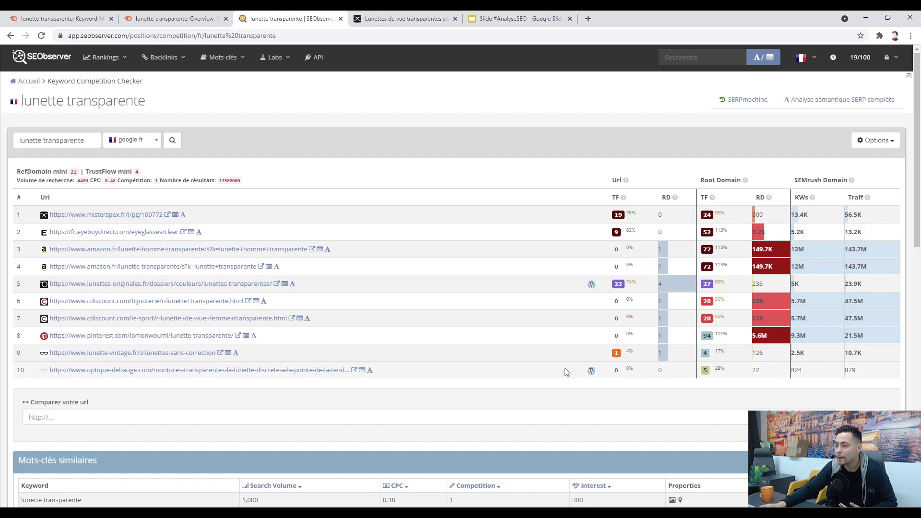
- Check the backlinks of the results ranked 9 to 6: lunette-vintage.fr, Pinterest and the two Cdiscount pages
{"action": "left_click", "coordinate": [665, 356]}
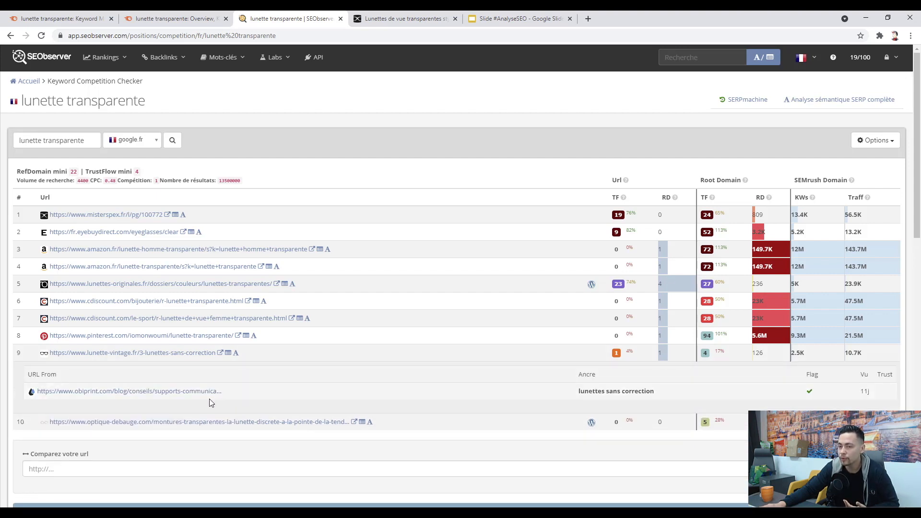
{"action": "left_click", "coordinate": [668, 336]}
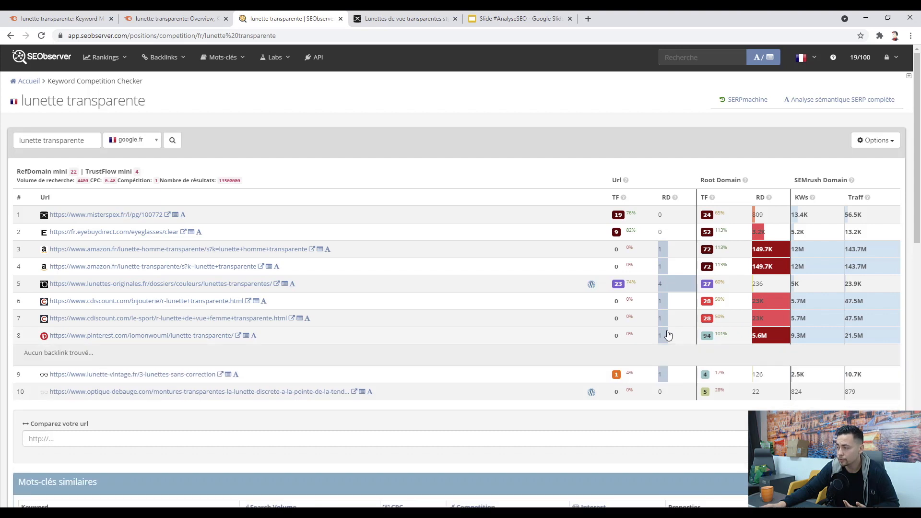
{"action": "left_click", "coordinate": [662, 318]}
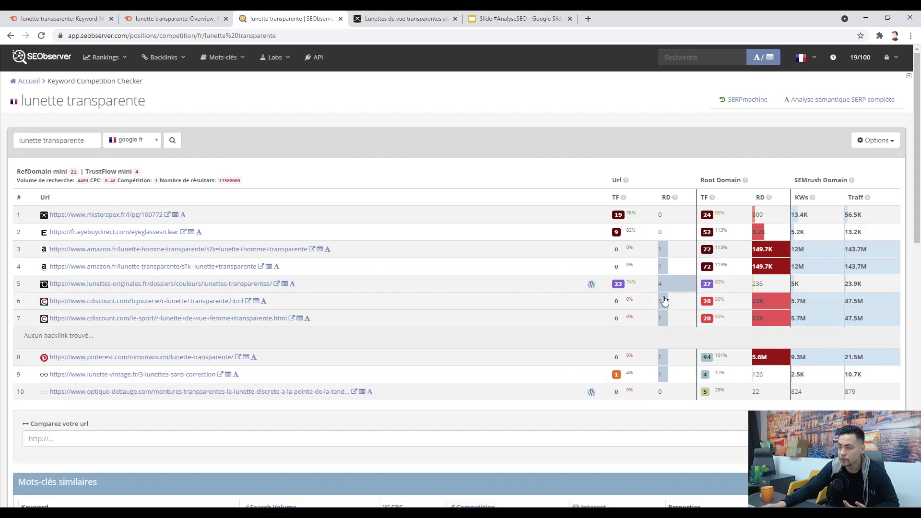
{"action": "left_click", "coordinate": [664, 301]}
- Expand the backlinks of the lunettes-originales.fr page and examine their source URLs and anchors
{"action": "left_click", "coordinate": [659, 284]}
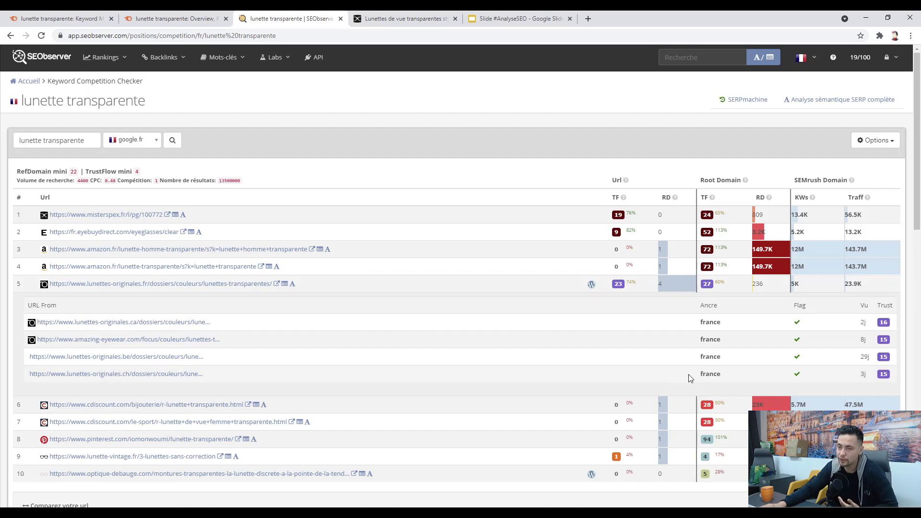
{"action": "left_click_drag", "start_coordinate": [745, 383], "coordinate": [30, 327]}
{"action": "left_click", "coordinate": [28, 327]}
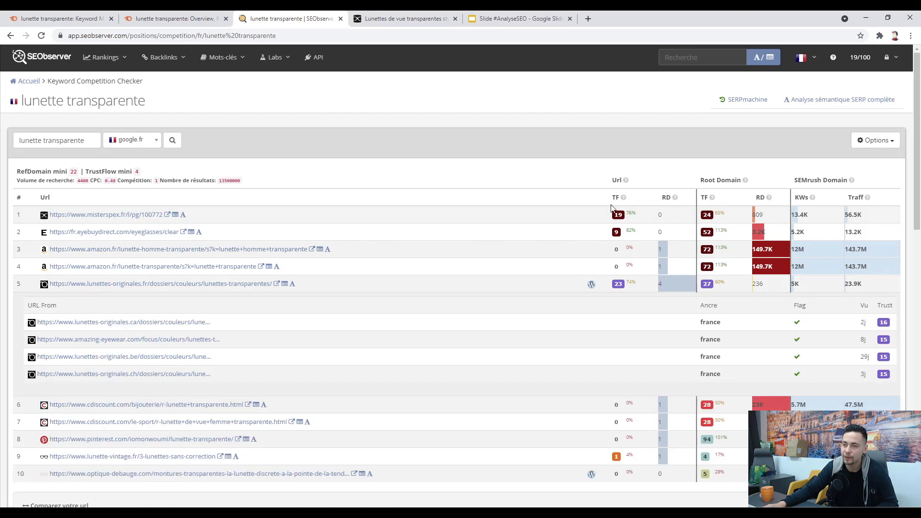
- Check the referring domains of the top three results, from misterspex.fr down to the first Amazon page
{"action": "left_click", "coordinate": [672, 211]}
{"action": "left_click", "coordinate": [660, 252]}
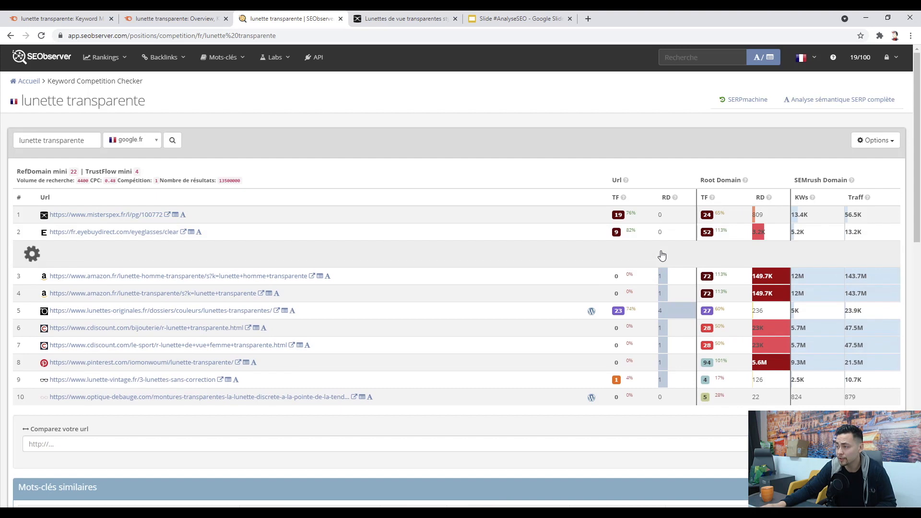
{"action": "left_click", "coordinate": [660, 234]}
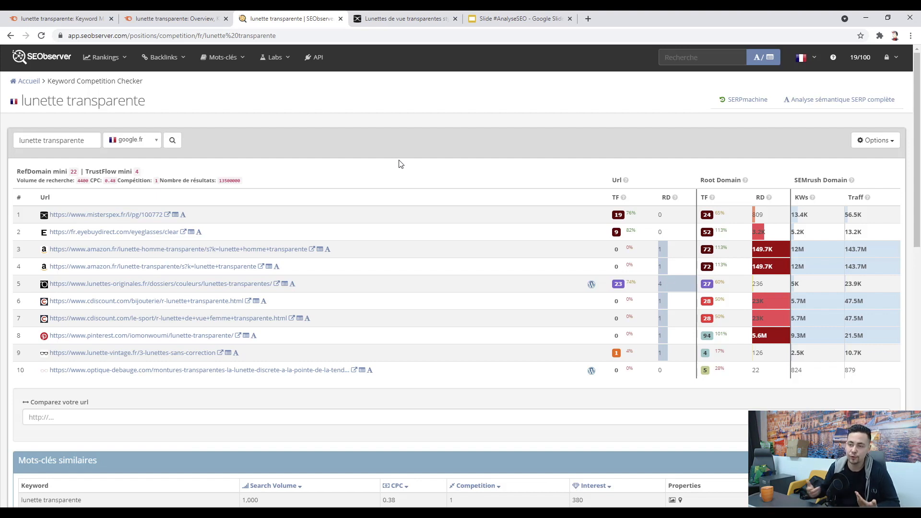
- Open the two Amazon results and the lunettes-originales.fr page in separate tabs, and view the Amazon lunette-transparente page
{"action": "middle_click", "coordinate": [187, 266]}
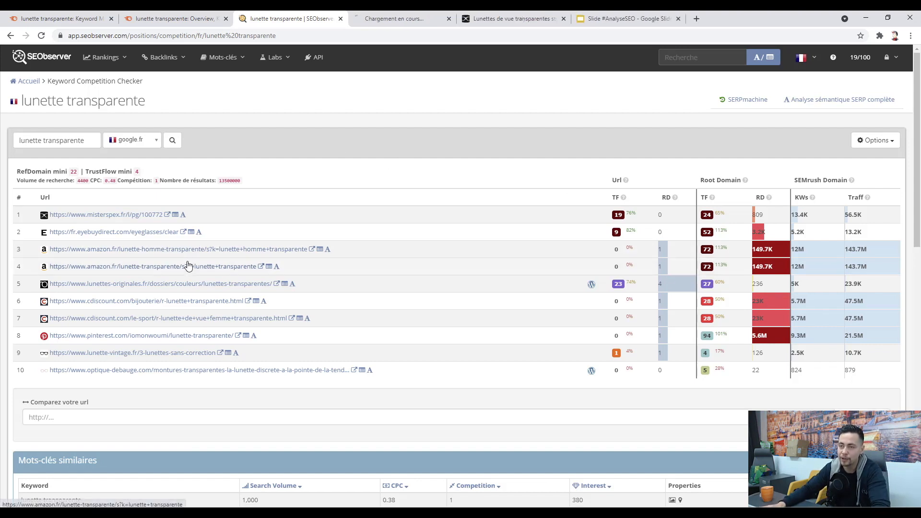
{"action": "middle_click", "coordinate": [192, 249]}
{"action": "middle_click", "coordinate": [150, 288]}
{"action": "left_click", "coordinate": [359, 19]}
- Find "transparen" on the Amazon lunette-transparente page, check how the product titles use it, and close the page
{"action": "scroll", "coordinate": [341, 214], "scroll_direction": "down", "scroll_amount": 7}
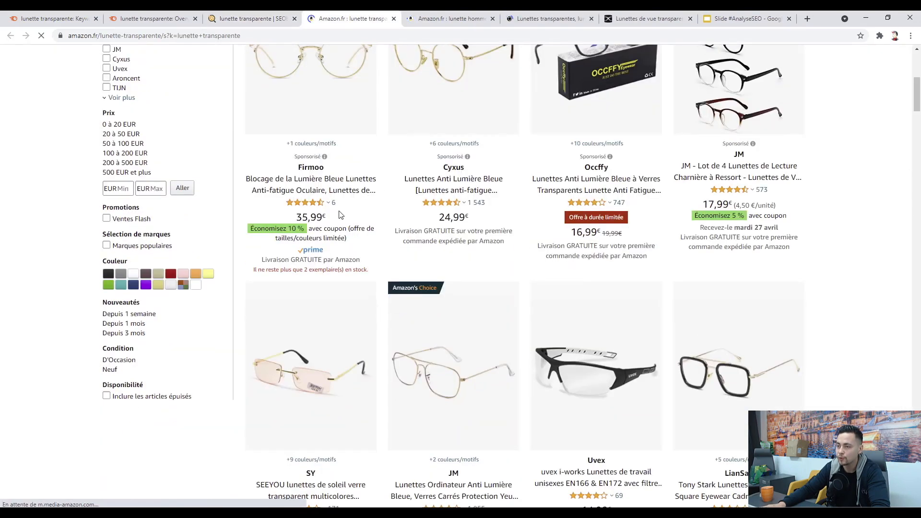
{"action": "scroll", "coordinate": [340, 212], "scroll_direction": "down", "scroll_amount": 4}
{"action": "key", "text": "ctrl+f"}
{"action": "type", "text": "t"}
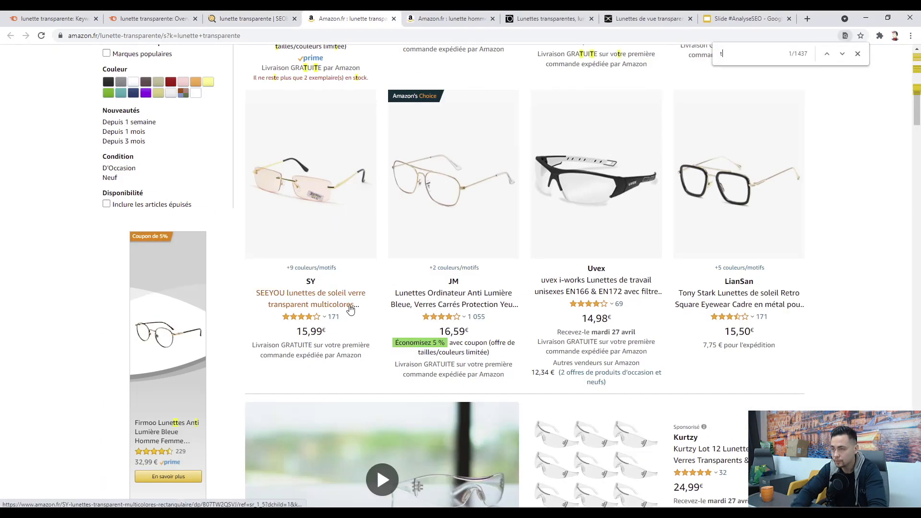
{"action": "type", "text": "ransparen"}
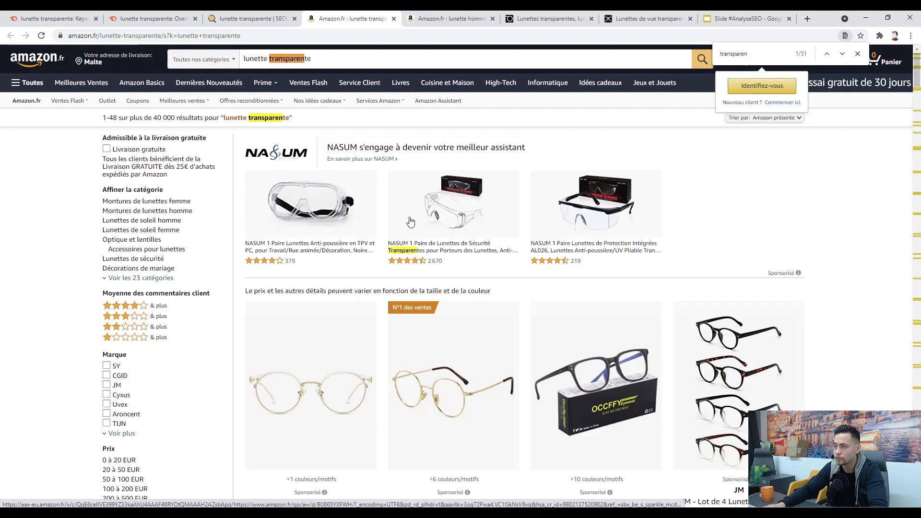
{"action": "scroll", "coordinate": [409, 225], "scroll_direction": "down", "scroll_amount": 10}
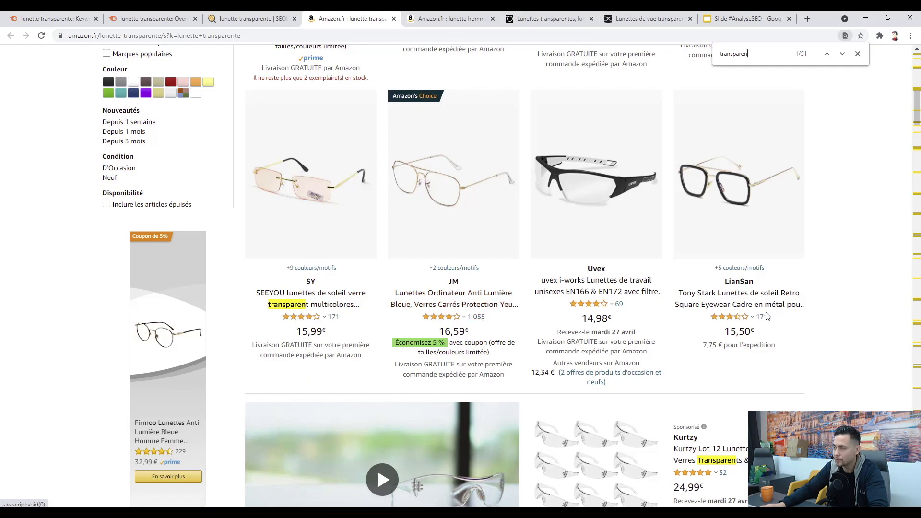
{"action": "scroll", "coordinate": [767, 316], "scroll_direction": "down", "scroll_amount": 12}
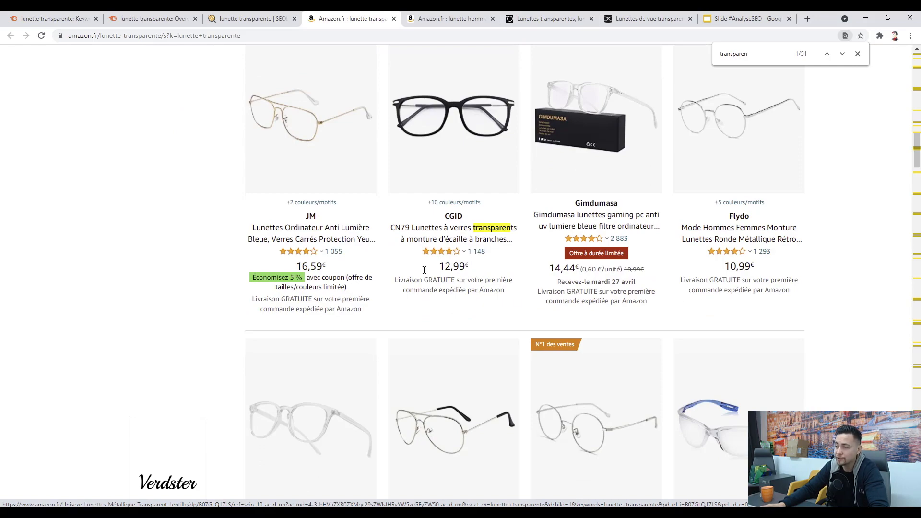
{"action": "key", "text": "ctrl+w"}
- Skim the Amazon lunette-homme-transparente page, close it, skim the lunettes-originales.fr article, and return to the SEObserver results
{"action": "scroll", "coordinate": [375, 192], "scroll_direction": "down", "scroll_amount": 10}
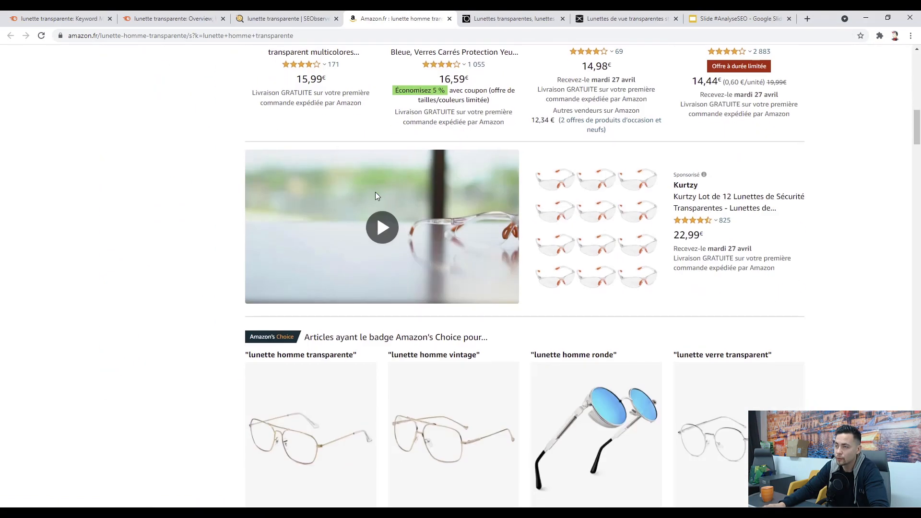
{"action": "key", "text": "ctrl+w"}
{"action": "scroll", "coordinate": [384, 191], "scroll_direction": "down", "scroll_amount": 15}
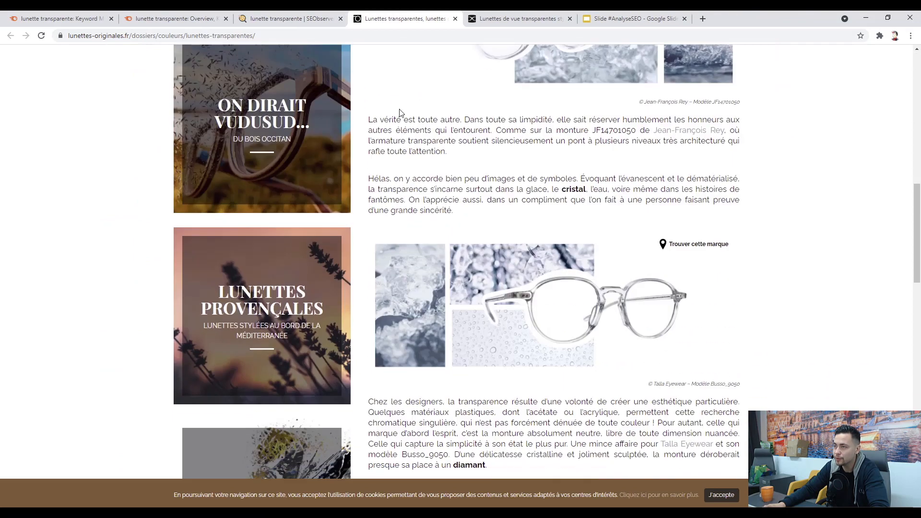
{"action": "key", "text": "ctrl+shift+Tab"}
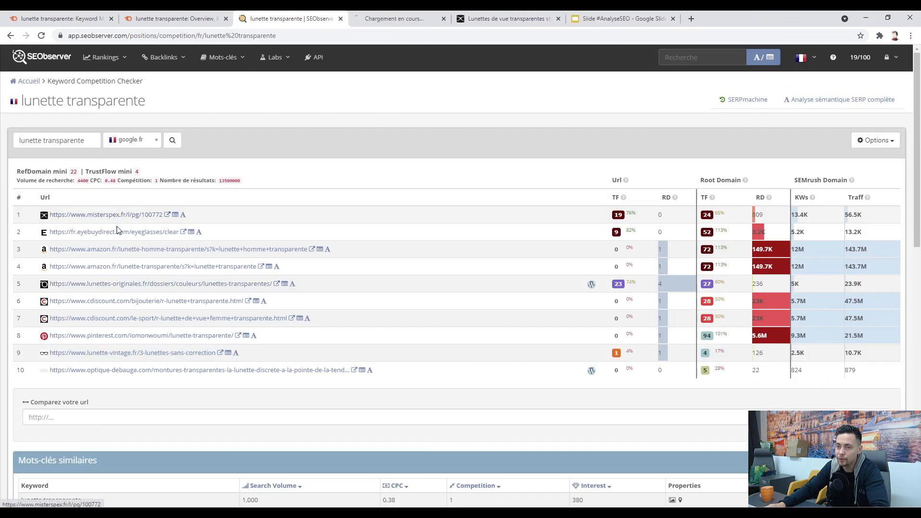
- Open the misterspex.fr and eyebuydirect.com results in separate tabs, examine the misterspex.fr category page's products and filters, and close it
{"action": "middle_click", "coordinate": [120, 233]}
{"action": "left_click", "coordinate": [393, 17]}
{"action": "scroll", "coordinate": [456, 162], "scroll_direction": "down", "scroll_amount": 5}
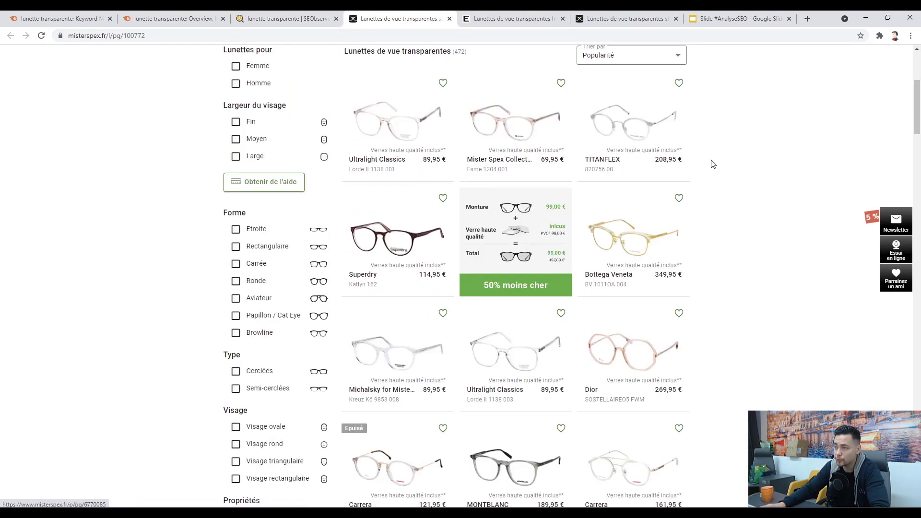
{"action": "scroll", "coordinate": [707, 183], "scroll_direction": "up", "scroll_amount": 5}
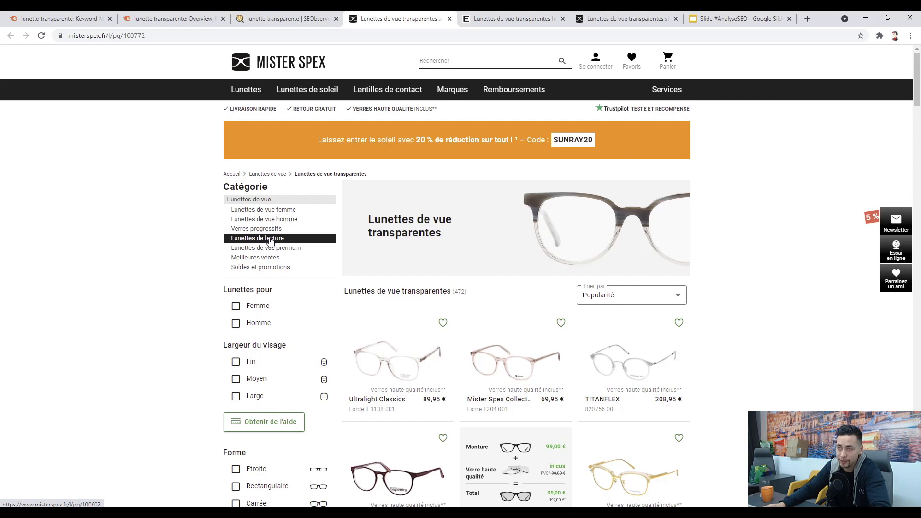
{"action": "scroll", "coordinate": [432, 240], "scroll_direction": "down", "scroll_amount": 10}
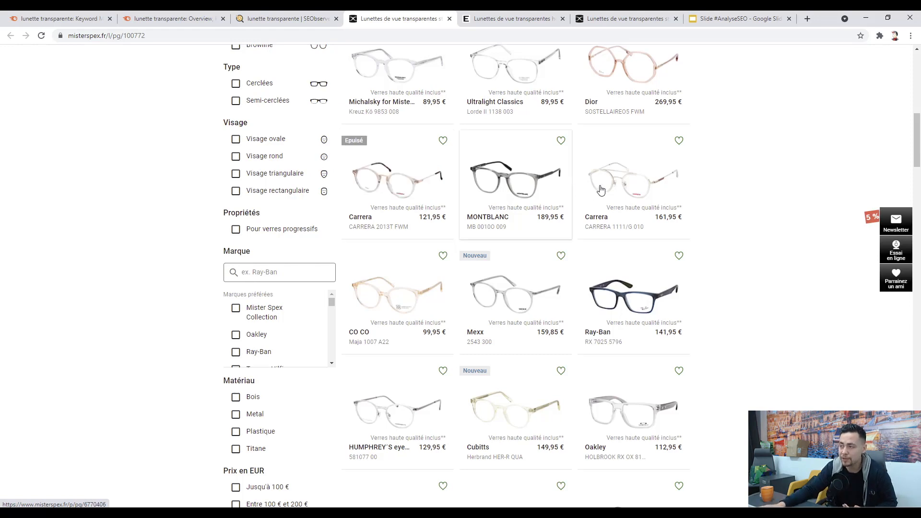
{"action": "scroll", "coordinate": [695, 205], "scroll_direction": "down", "scroll_amount": 5}
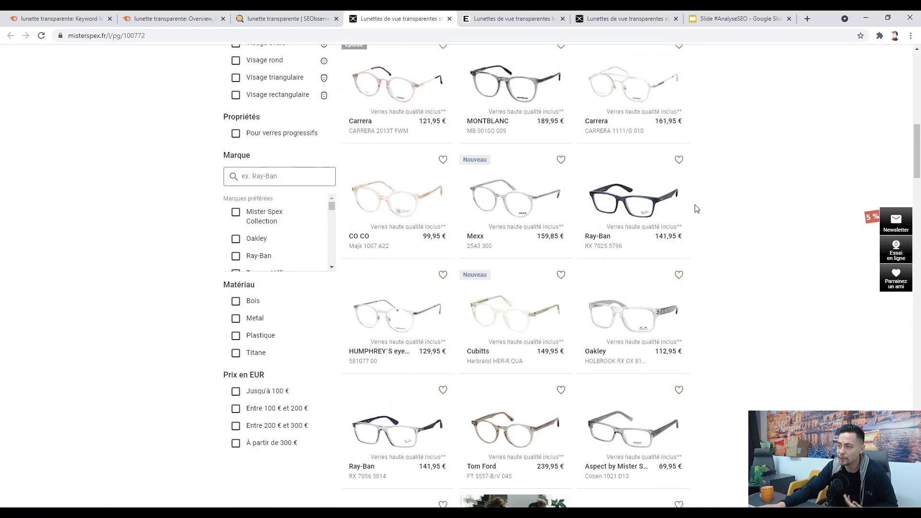
{"action": "key", "text": "ctrl+w"}
- Examine the eyebuydirect.com clear eyeglasses page, including its products, text sections and related categories, and close it
{"action": "scroll", "coordinate": [453, 131], "scroll_direction": "down", "scroll_amount": 5}
{"action": "scroll", "coordinate": [166, 201], "scroll_direction": "up", "scroll_amount": 2}
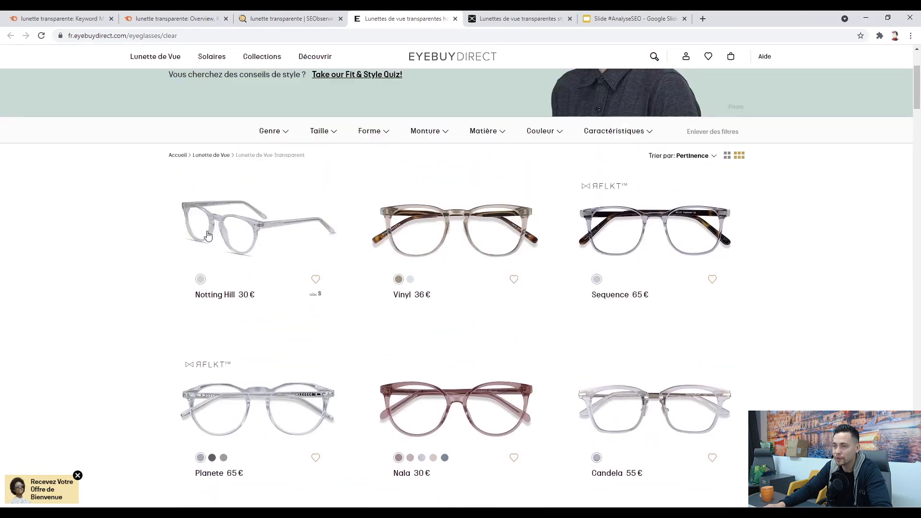
{"action": "scroll", "coordinate": [299, 232], "scroll_direction": "down", "scroll_amount": 4}
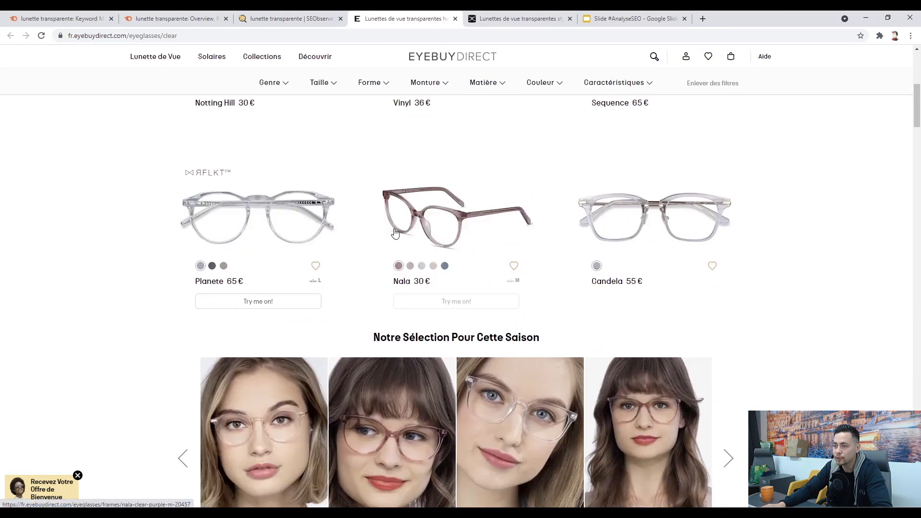
{"action": "scroll", "coordinate": [440, 223], "scroll_direction": "down", "scroll_amount": 10}
{"action": "scroll", "coordinate": [443, 219], "scroll_direction": "down", "scroll_amount": 20}
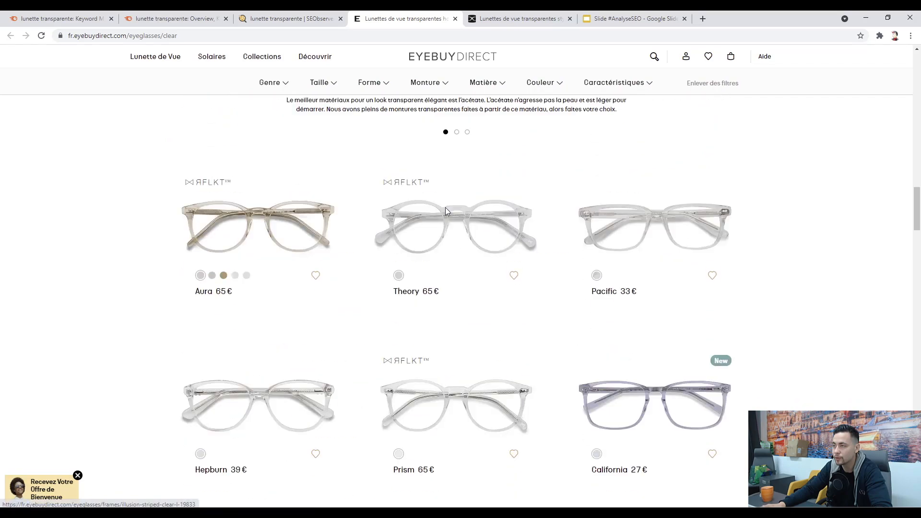
{"action": "scroll", "coordinate": [451, 191], "scroll_direction": "down", "scroll_amount": 20}
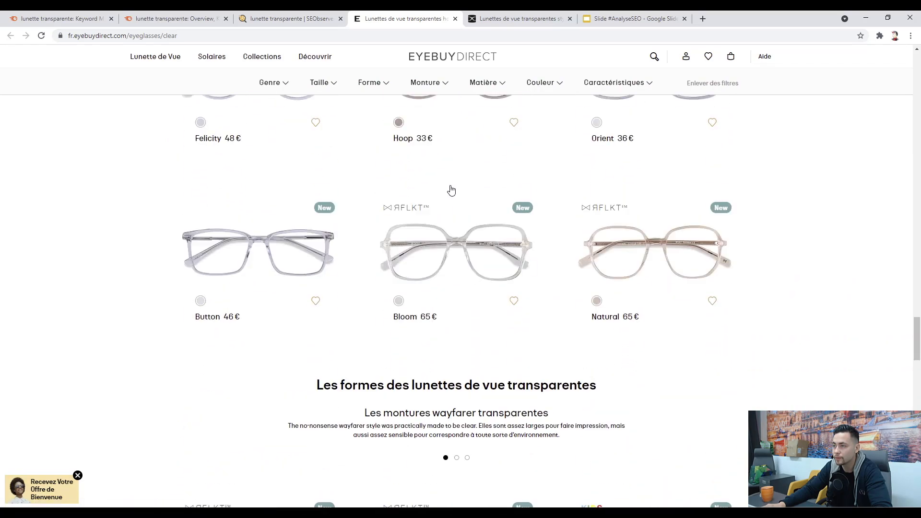
{"action": "scroll", "coordinate": [449, 189], "scroll_direction": "down", "scroll_amount": 5}
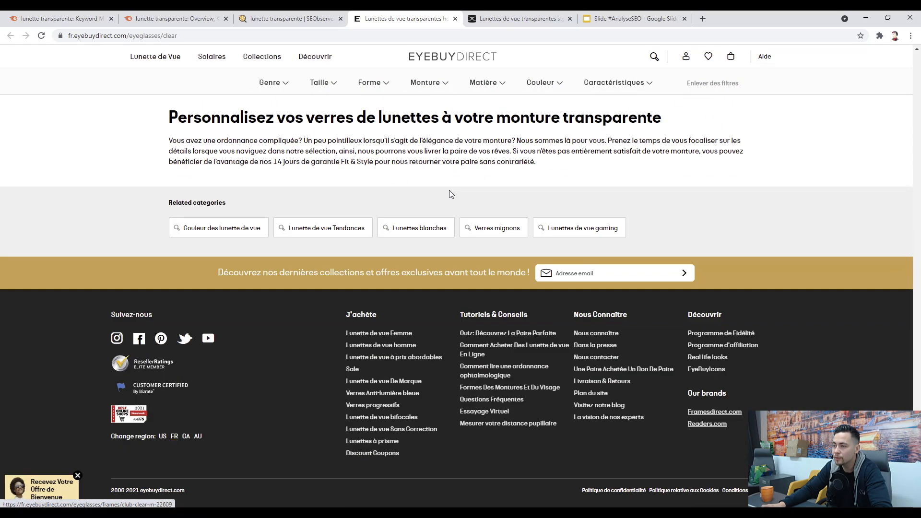
{"action": "scroll", "coordinate": [444, 205], "scroll_direction": "up", "scroll_amount": 15}
{"action": "scroll", "coordinate": [371, 246], "scroll_direction": "up", "scroll_amount": 5}
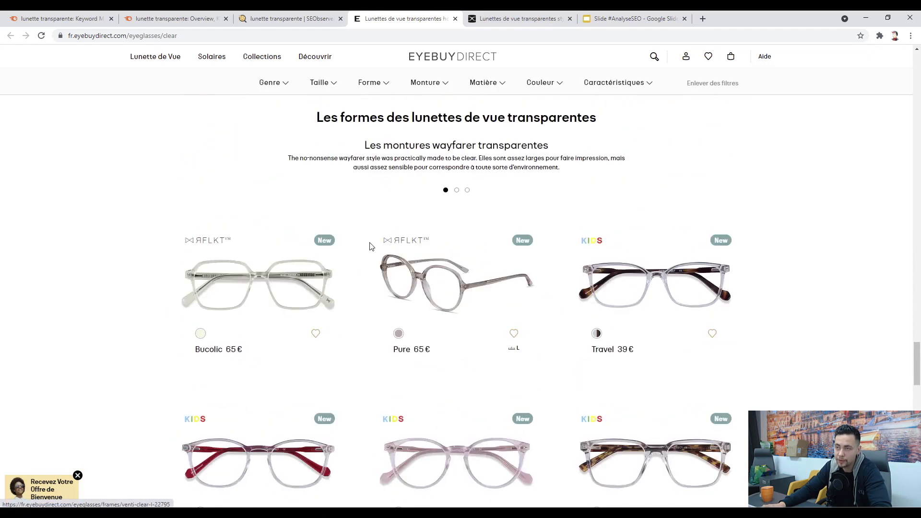
{"action": "scroll", "coordinate": [371, 247], "scroll_direction": "up", "scroll_amount": 1}
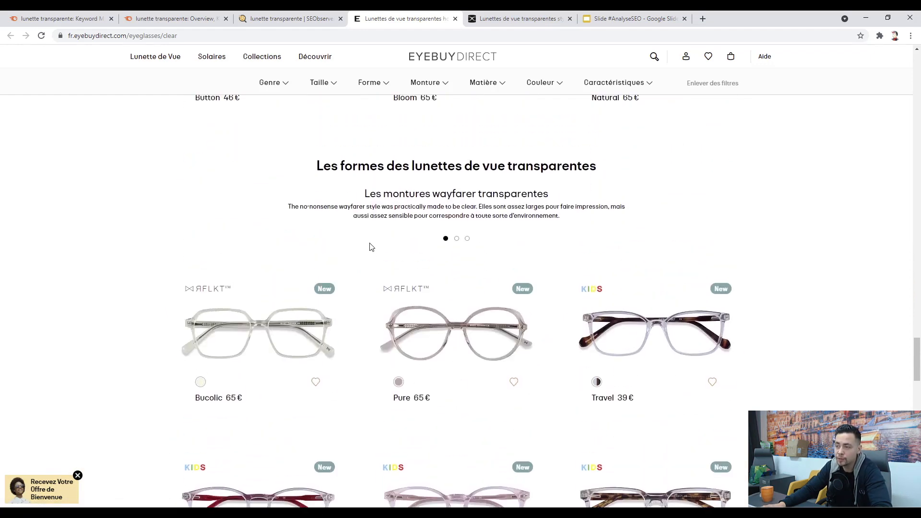
{"action": "scroll", "coordinate": [371, 247], "scroll_direction": "up", "scroll_amount": 4}
{"action": "scroll", "coordinate": [371, 247], "scroll_direction": "up", "scroll_amount": 2}
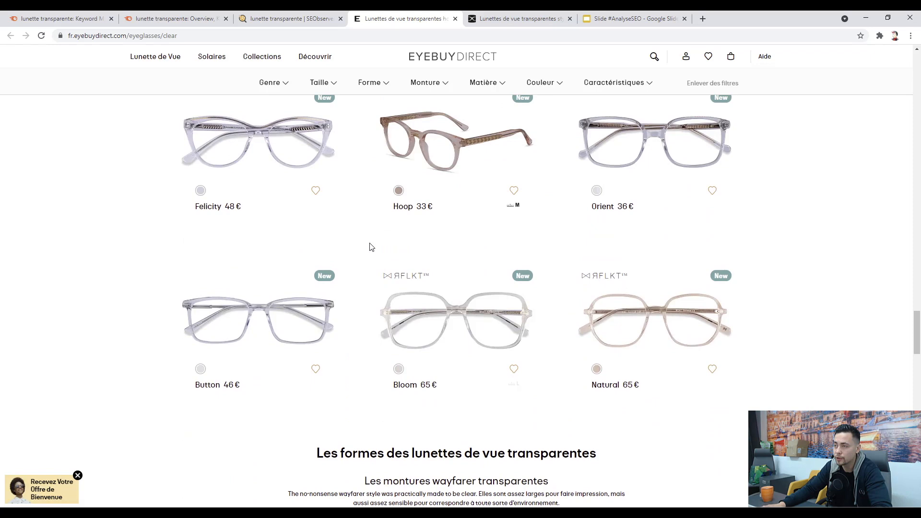
{"action": "key", "text": "ctrl+w"}
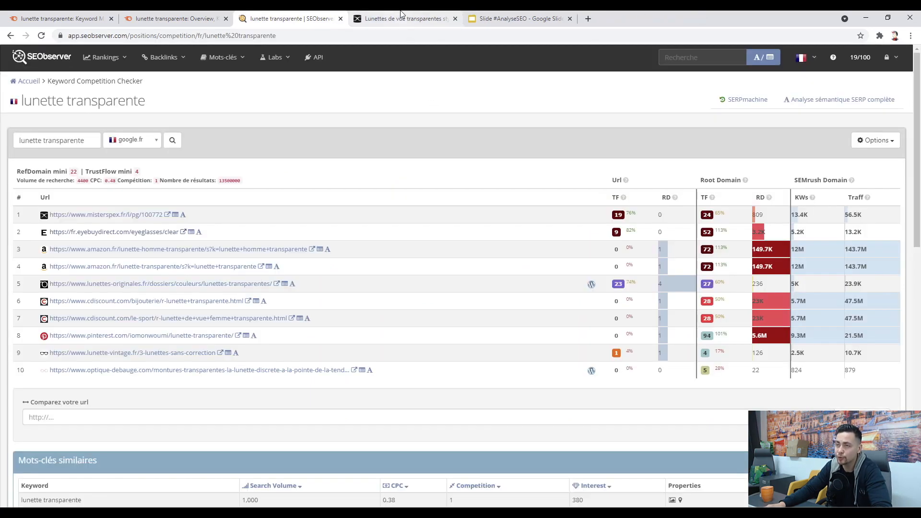
- Switch to the Semrush keyword overview for "lunette transparente" to review its metrics
{"action": "left_click", "coordinate": [181, 16]}
{"action": "left_click", "coordinate": [306, 140]}
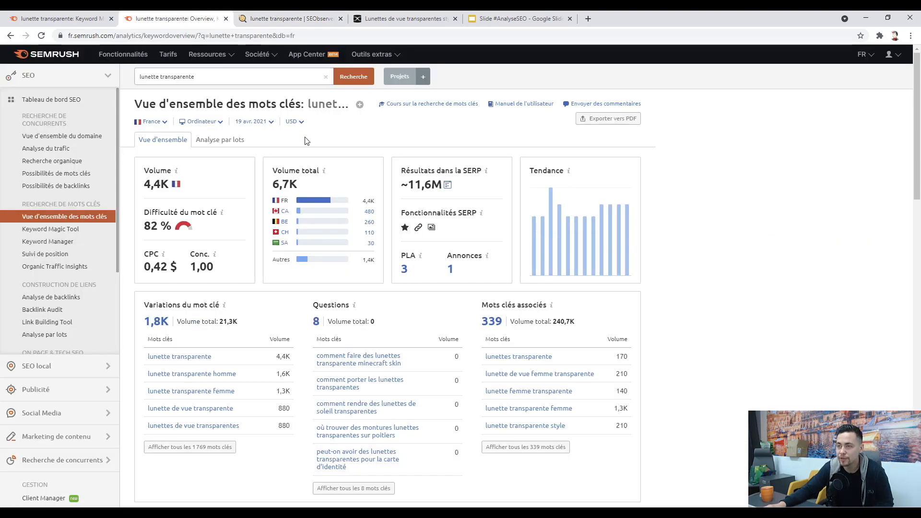